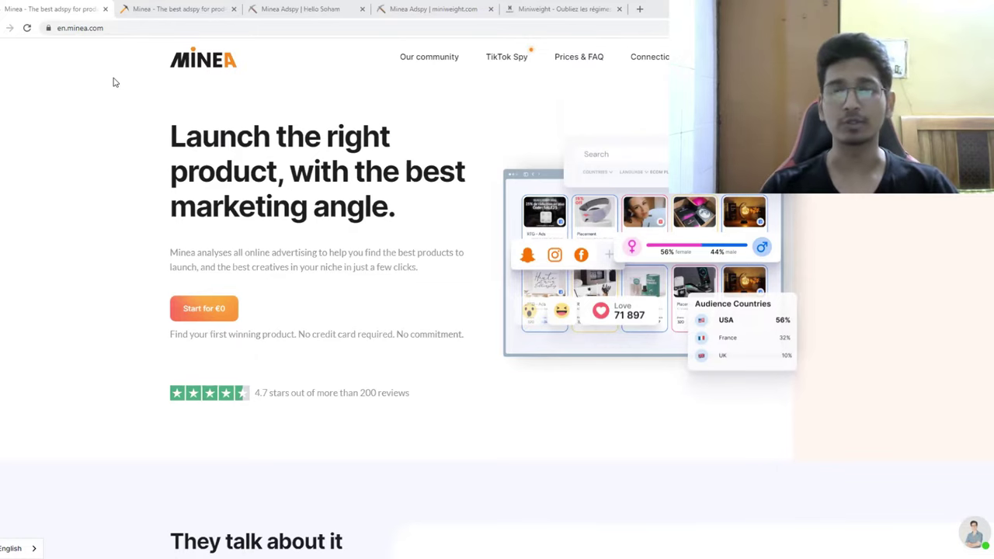
Step: Enter the Minea app dashboard from the landing page with 'Start for €0'
click(223, 312)
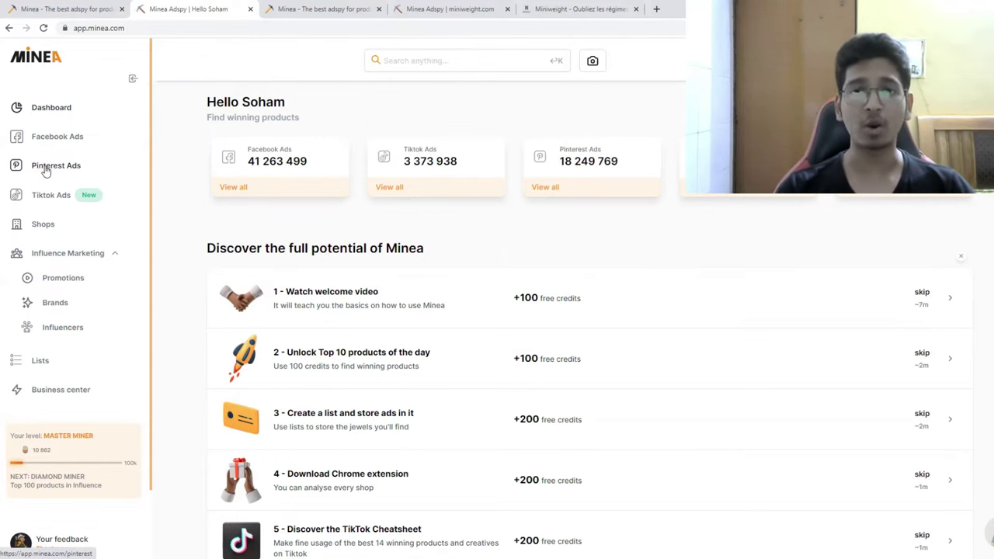
Step: Browse the Pinterest, Facebook and TikTok ad libraries, ending back on Facebook Ads
click(45, 172)
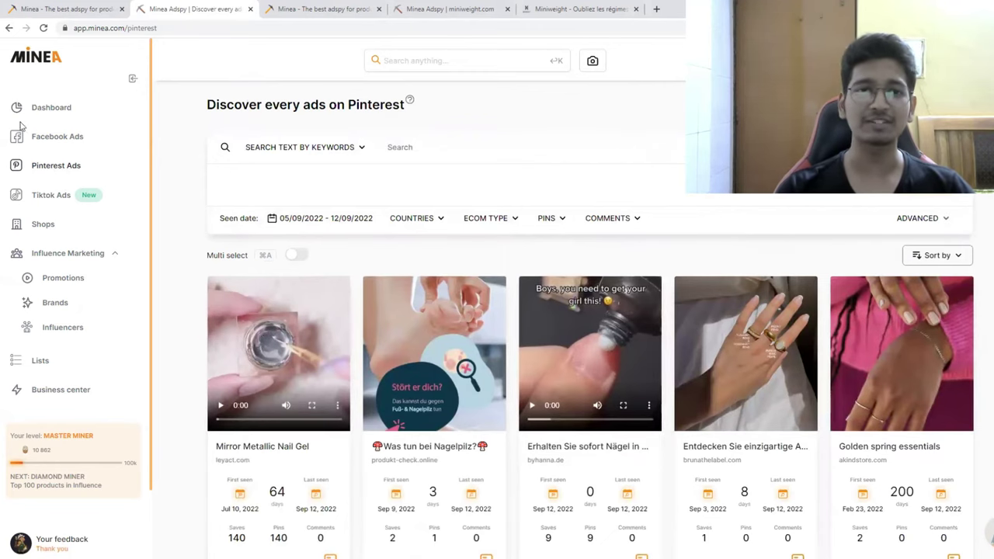
click(37, 141)
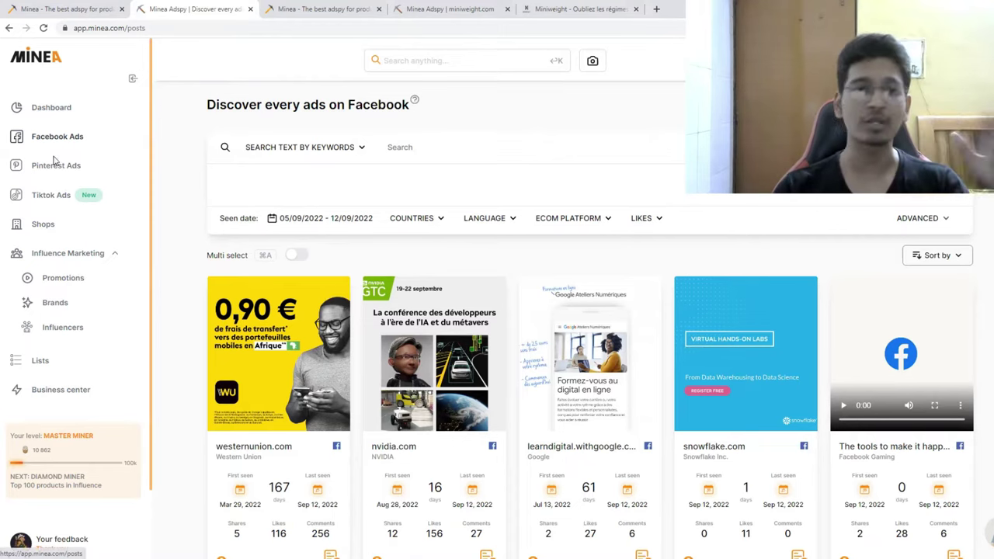
click(51, 196)
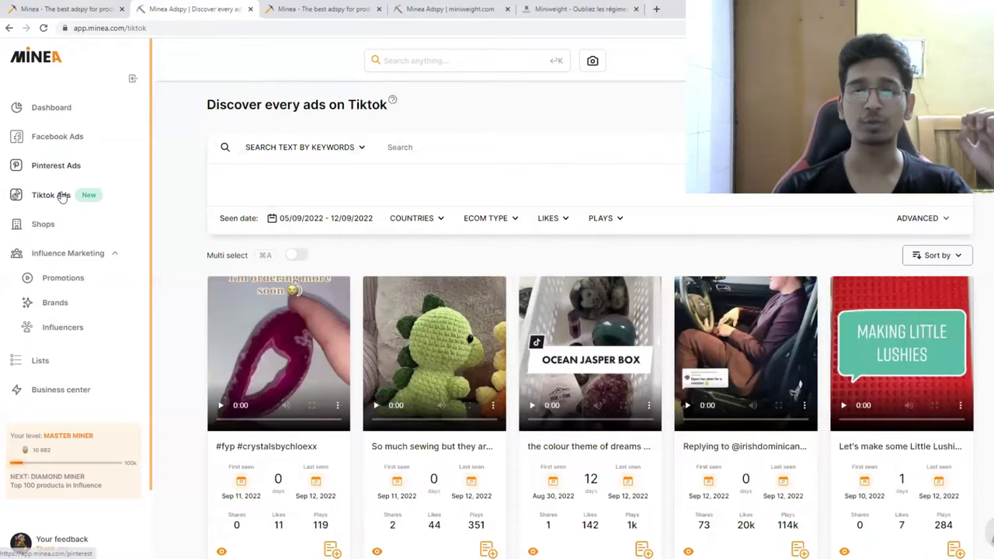
click(62, 138)
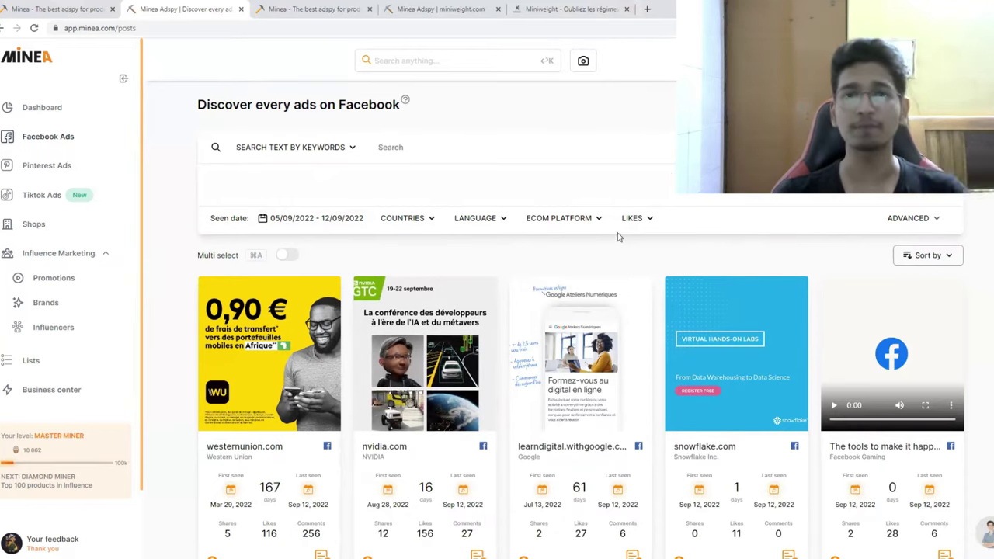
scroll(580, 350, down, 2)
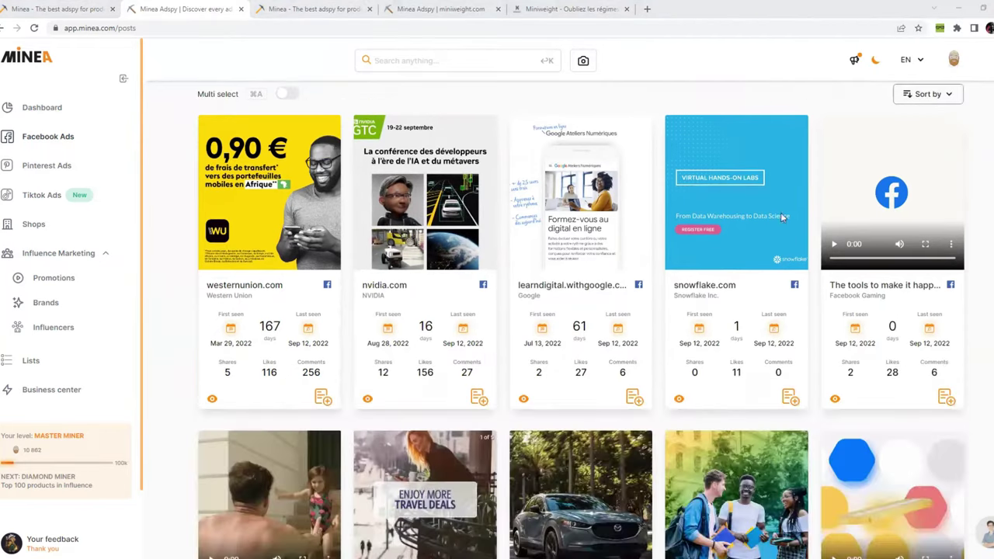
click(71, 137)
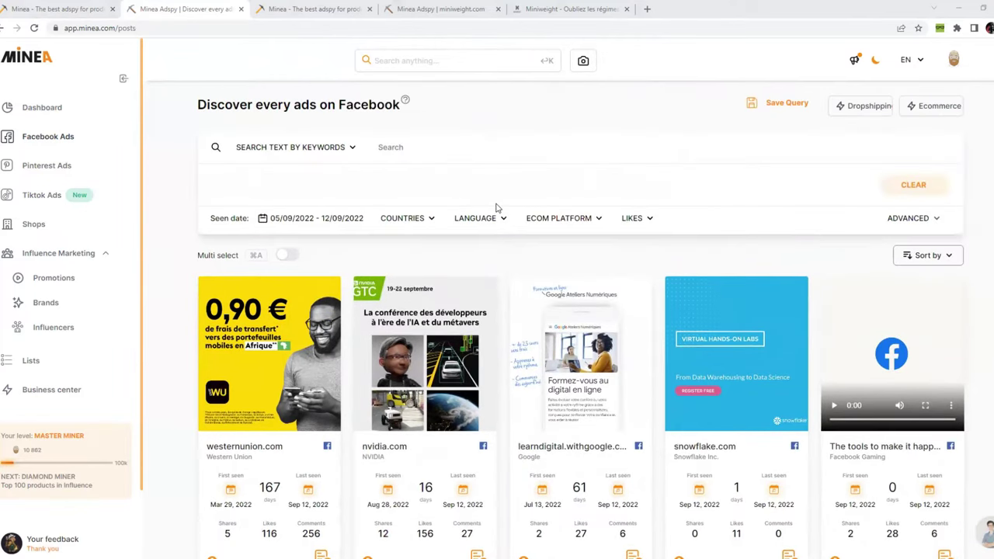
scroll(536, 257, down, 2)
Step: Apply the dropshipping preset filters and scroll through the resulting Facebook ads
click(859, 107)
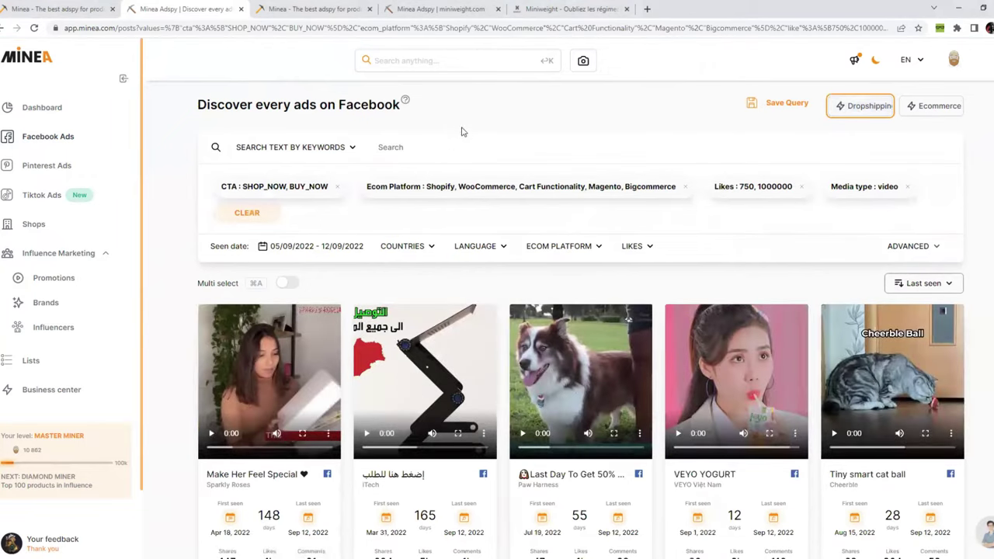
scroll(555, 233, down, 1)
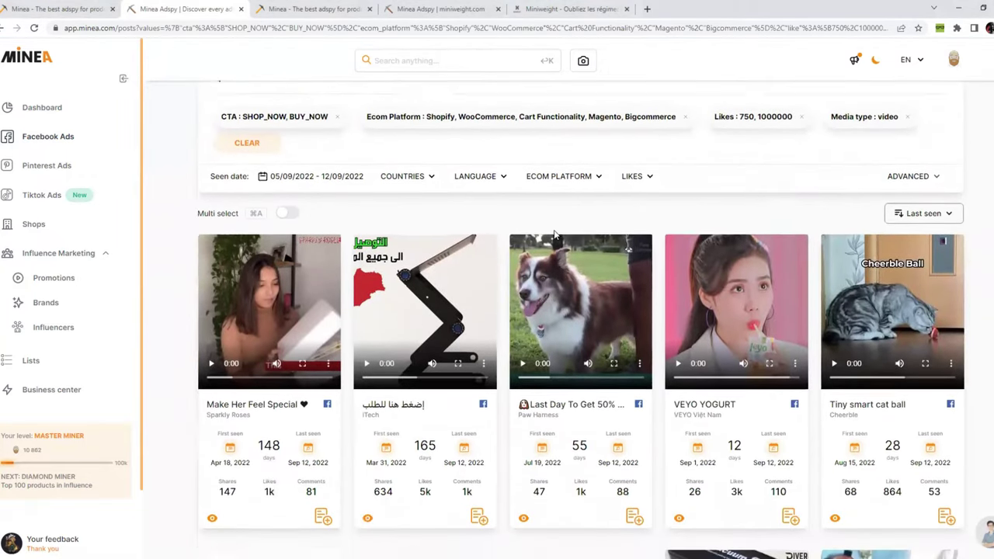
scroll(841, 271, down, 1)
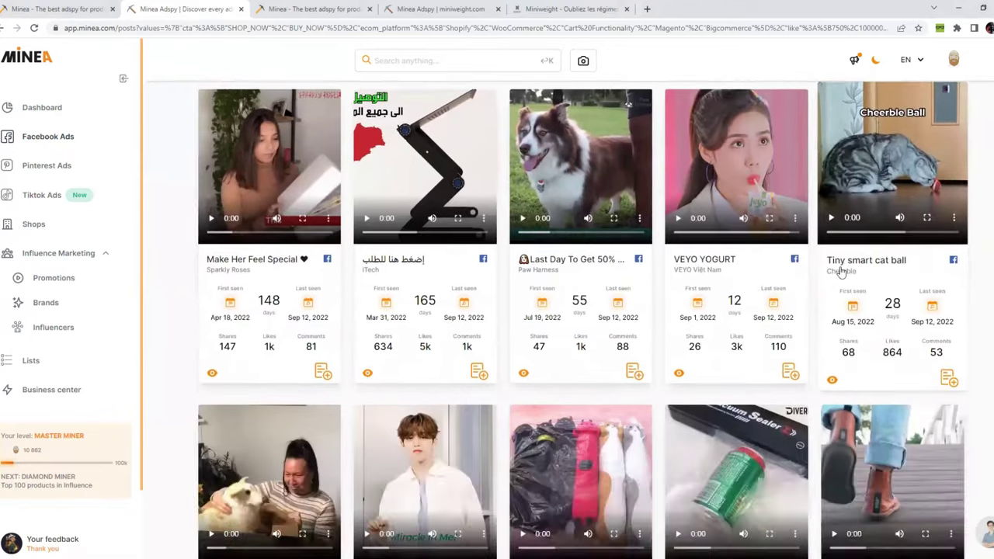
scroll(840, 270, down, 1)
scroll(518, 227, up, 4)
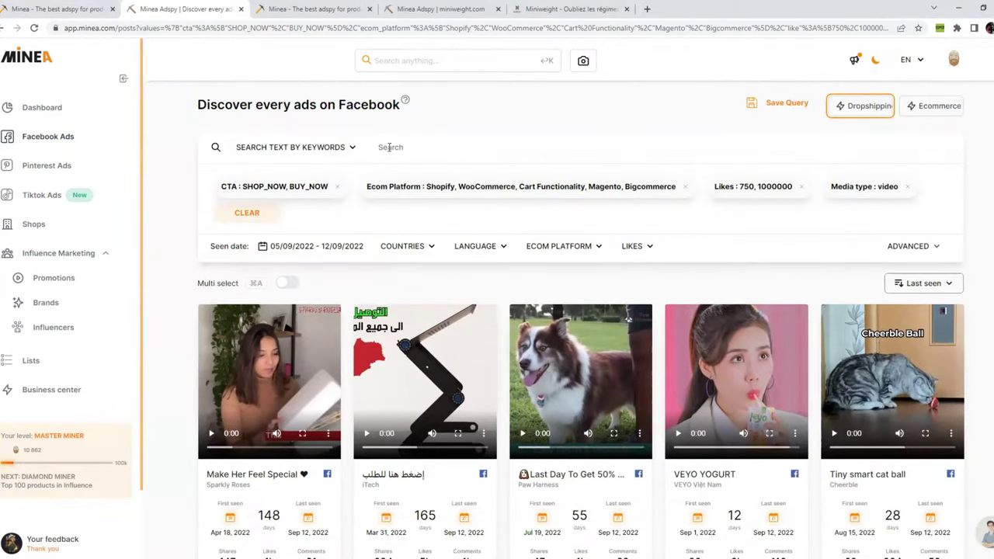
scroll(561, 140, down, 2)
scroll(482, 183, up, 1)
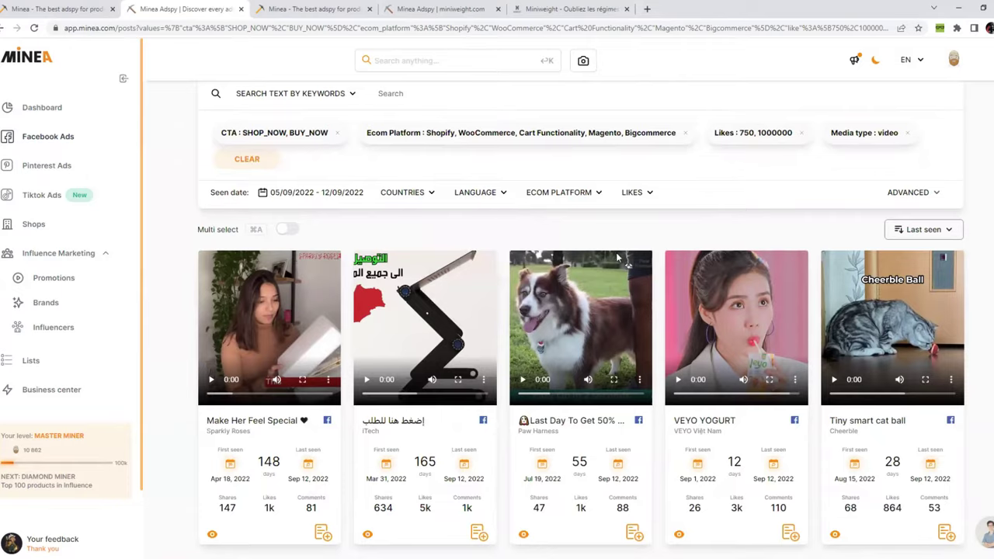
scroll(619, 258, down, 2)
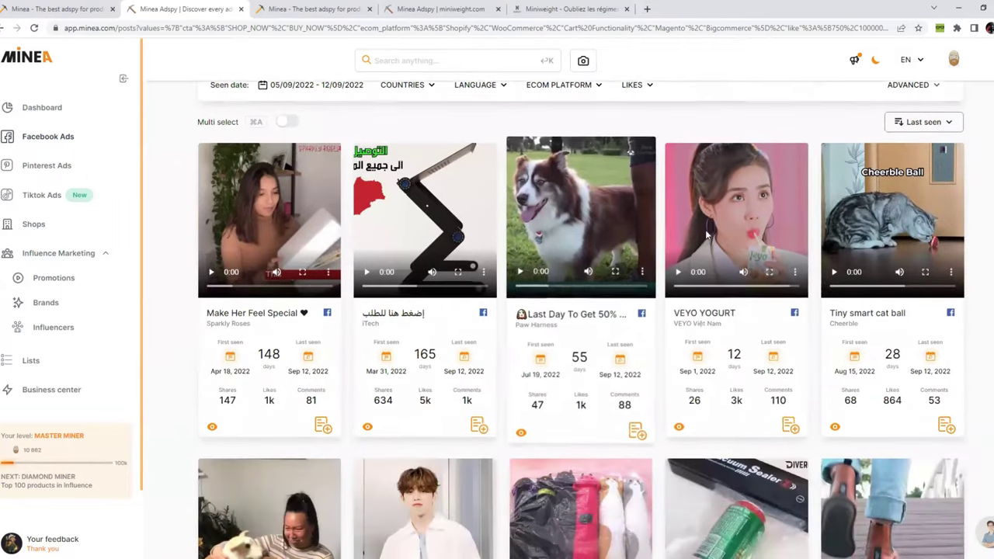
scroll(842, 293, down, 2)
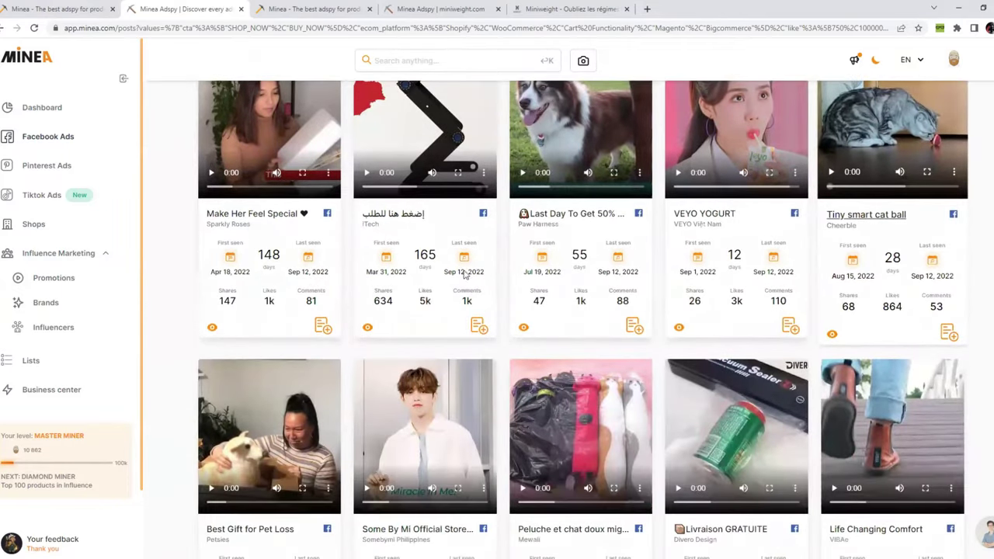
scroll(466, 273, down, 2)
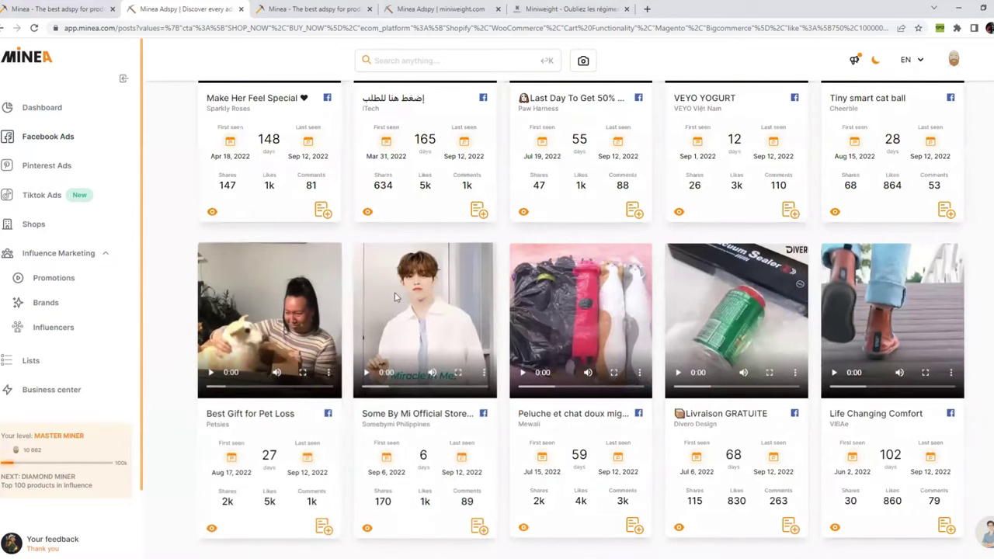
scroll(394, 298, down, 3)
scroll(741, 373, up, 10)
scroll(836, 330, down, 2)
mouse_move(836, 384)
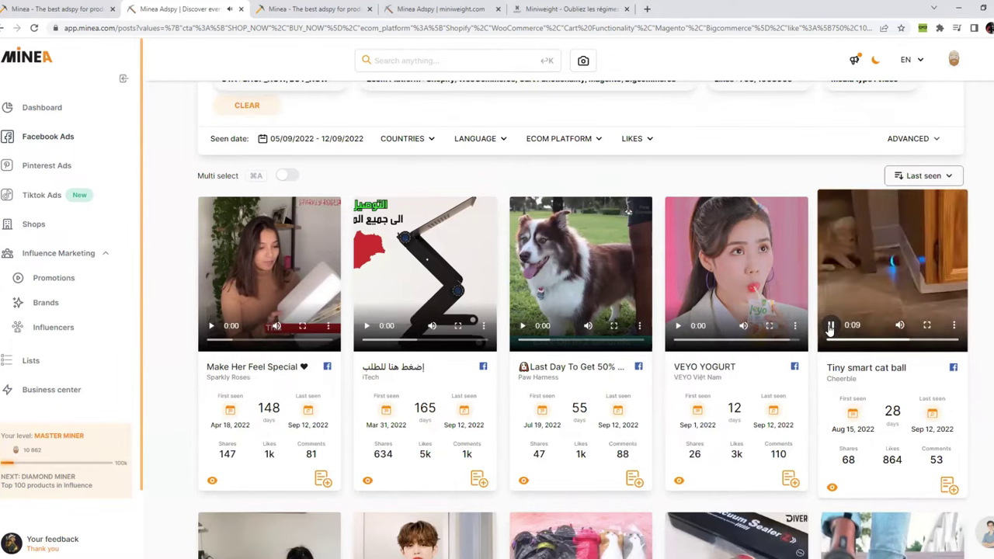
scroll(716, 335, down, 3)
scroll(672, 326, down, 2)
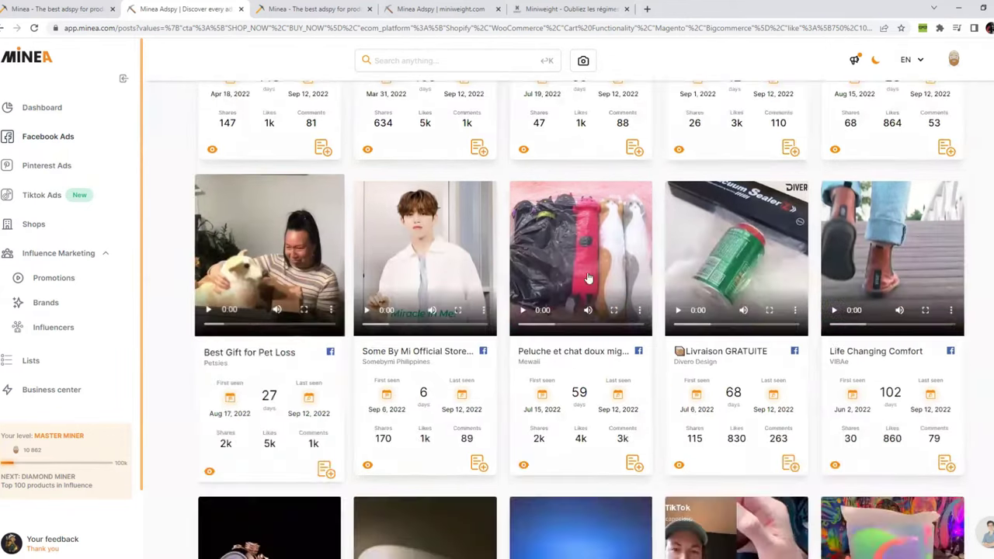
scroll(561, 338, down, 2)
scroll(561, 339, down, 2)
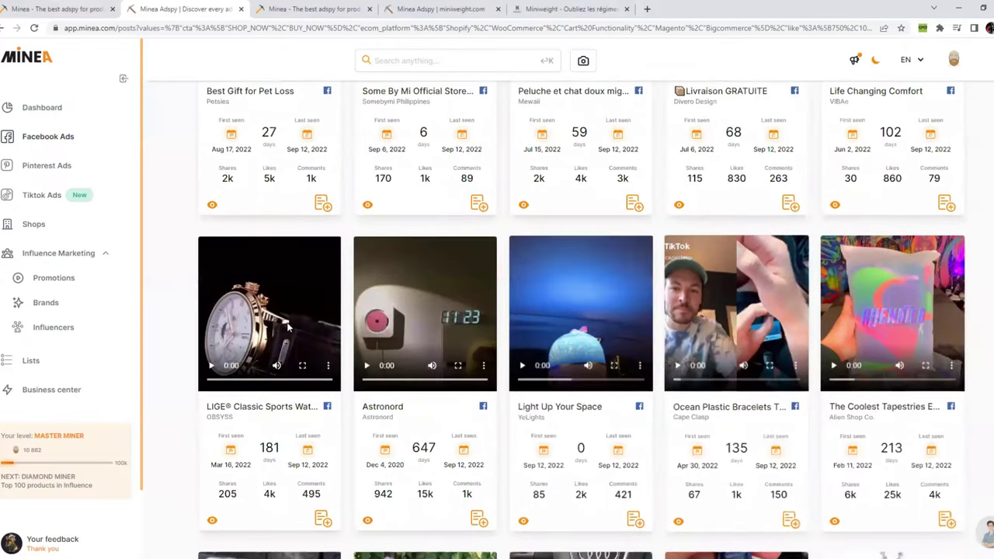
scroll(440, 368, down, 3)
scroll(825, 360, down, 2)
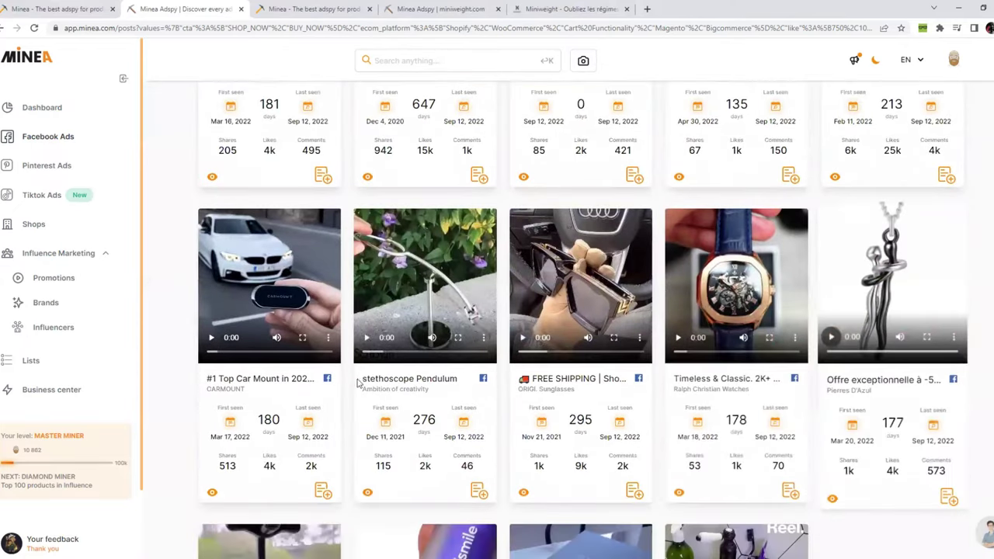
scroll(794, 388, down, 3)
scroll(794, 389, down, 3)
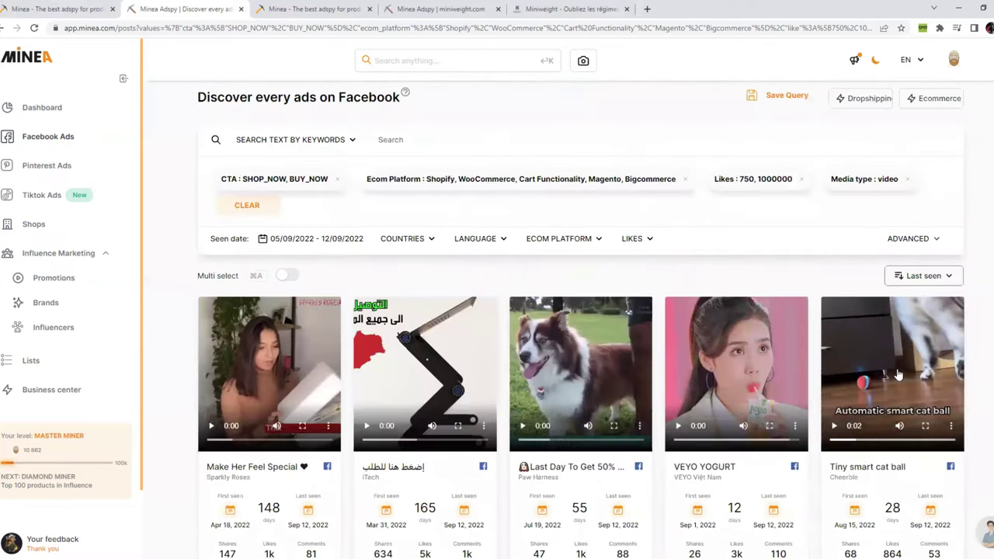
scroll(872, 251, down, 1)
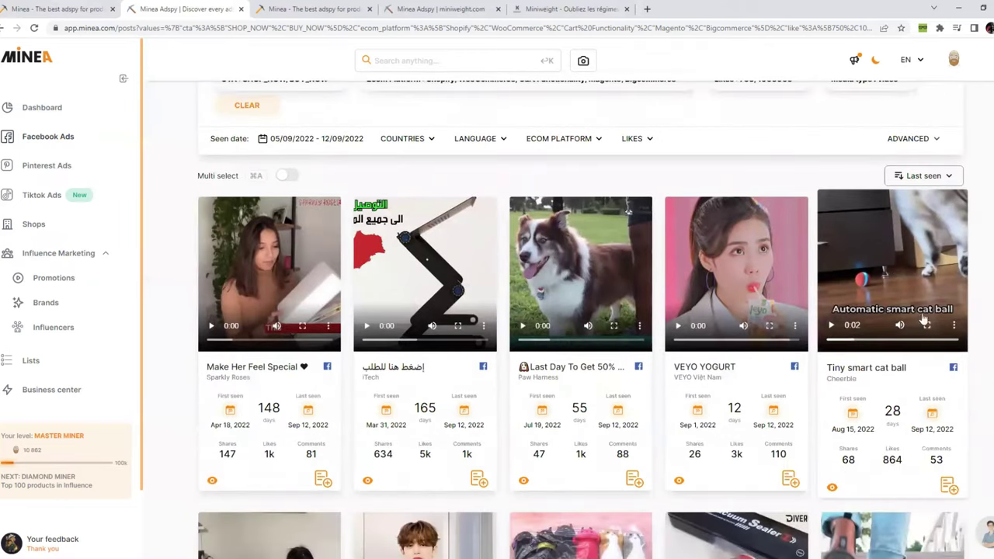
Step: Open the Tiny smart cat ball ad's analysis in a new browser tab and switch to it
right_click(838, 486)
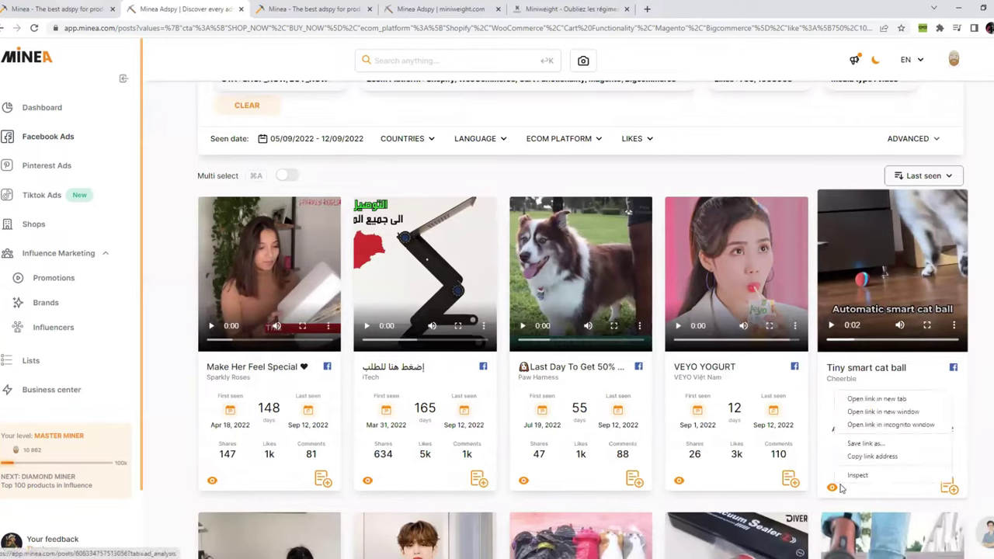
click(870, 399)
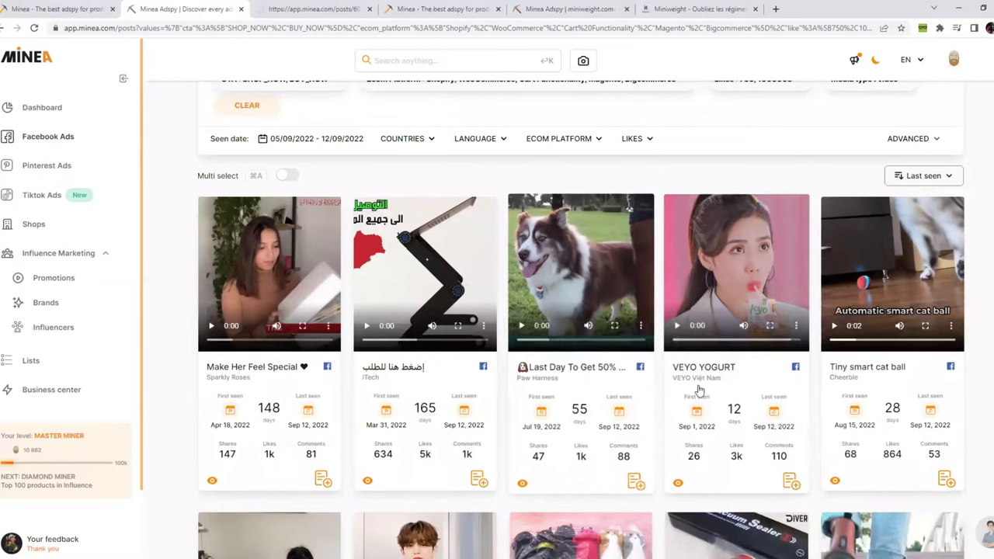
click(293, 9)
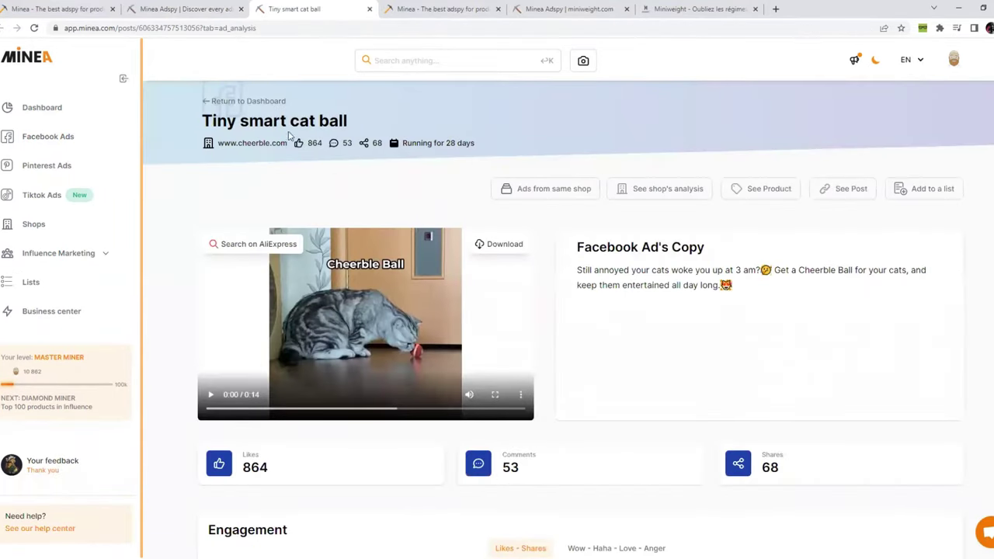
Step: Highlight the Facebook Ad's Copy heading and the ad copy text
drag(571, 250, 705, 247)
click(690, 274)
drag(576, 272, 757, 300)
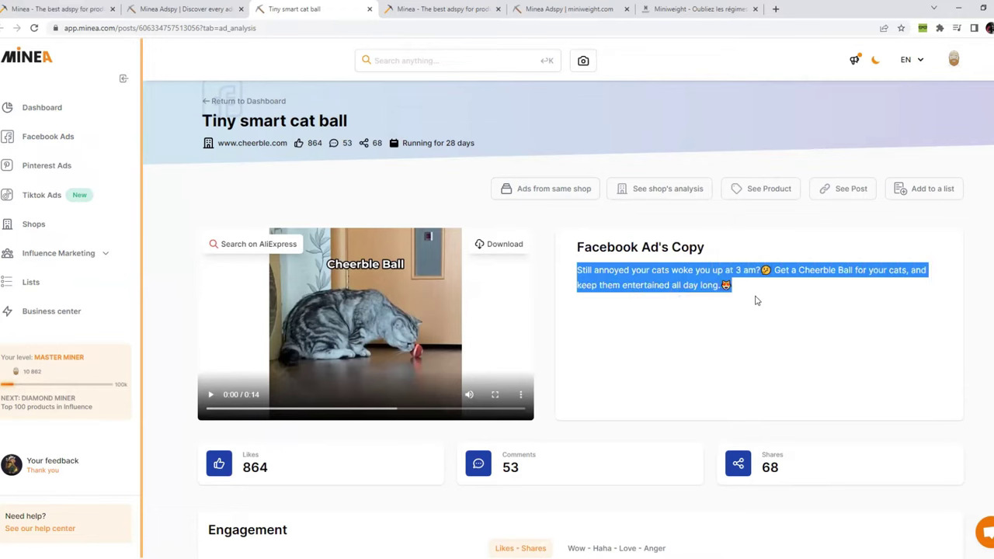
click(757, 303)
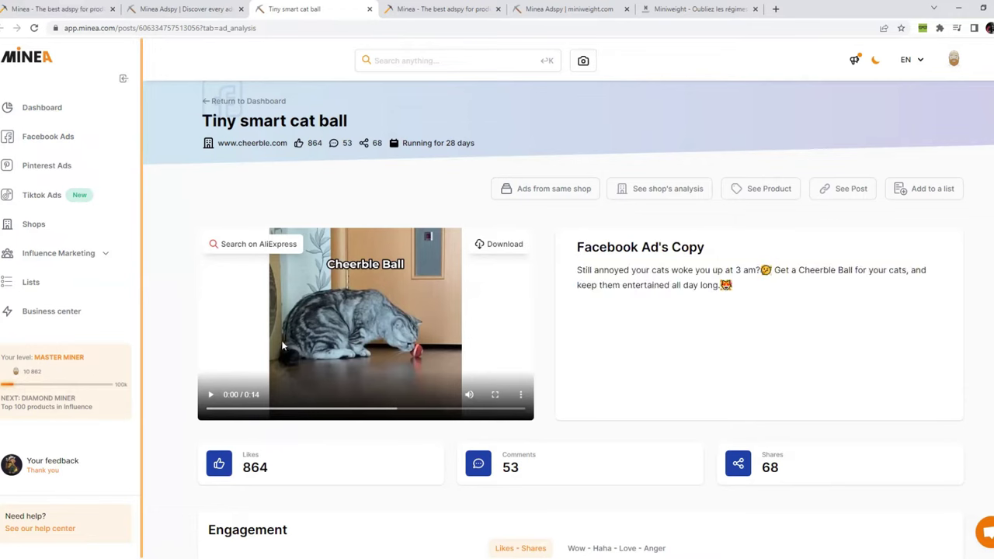
Step: Play the ad video, pause and resume it, stopping at 0:02
click(210, 395)
click(454, 261)
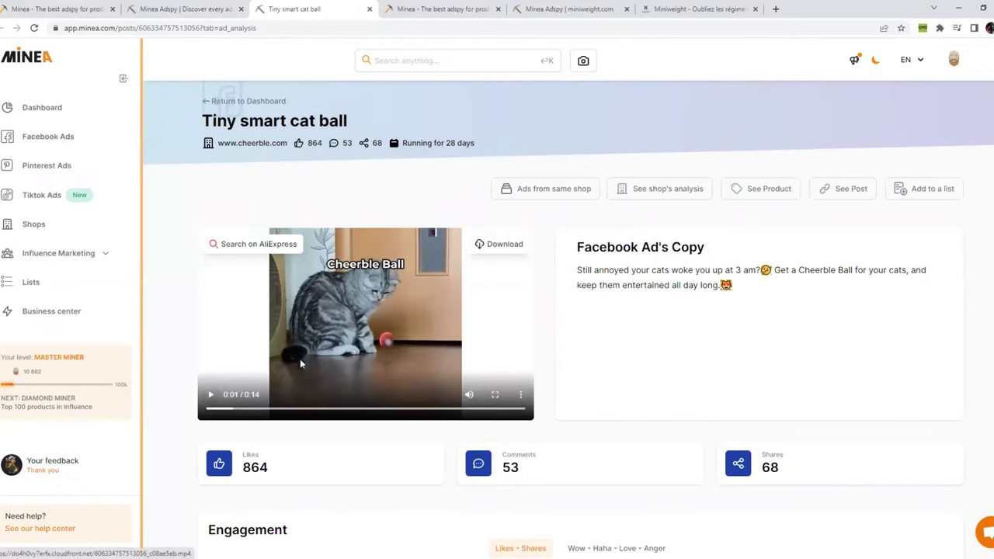
click(209, 399)
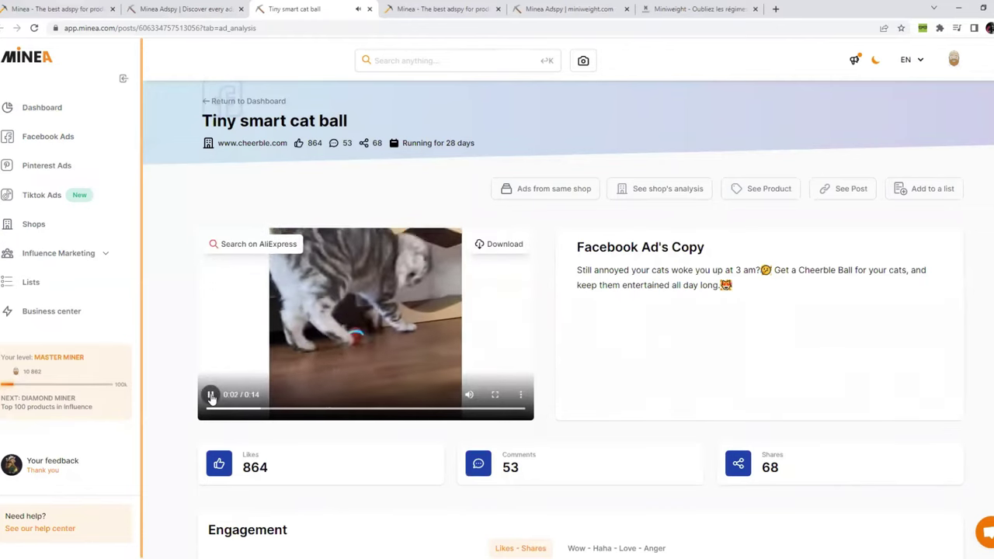
click(210, 398)
Step: Scroll through the Engagement chart and reaction cards, pointing out 864 likes and 98 Loves
scroll(674, 351, down, 1)
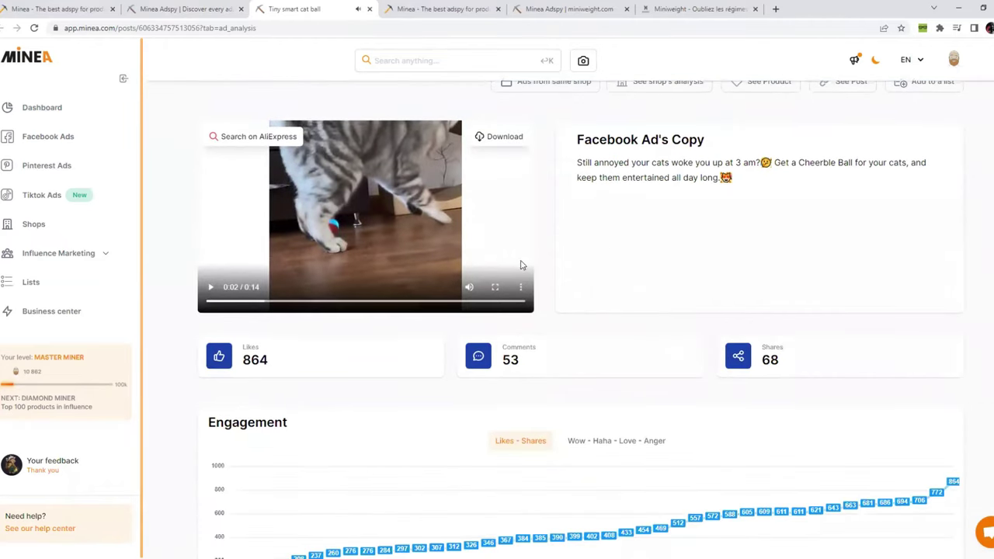
scroll(577, 371, down, 1)
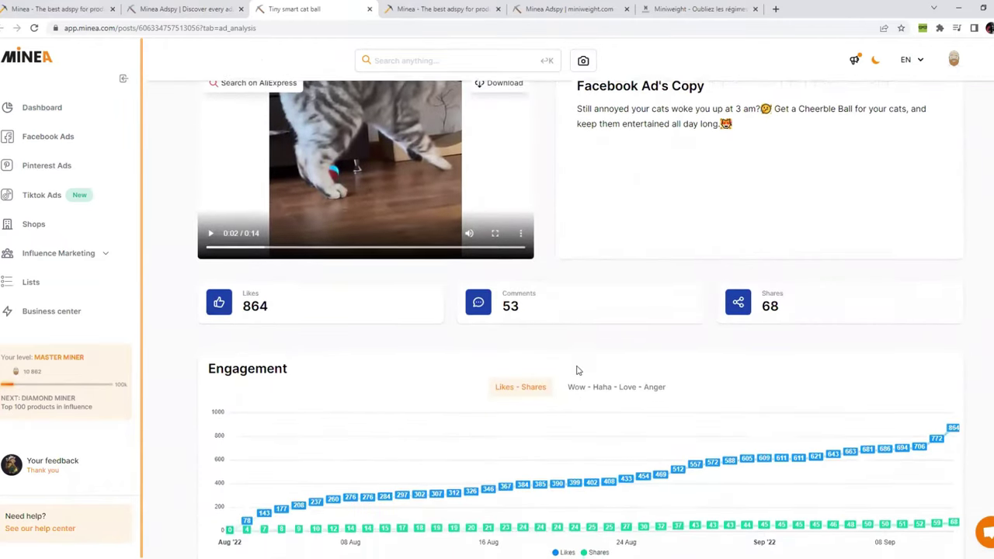
drag(284, 198, 242, 199)
click(284, 202)
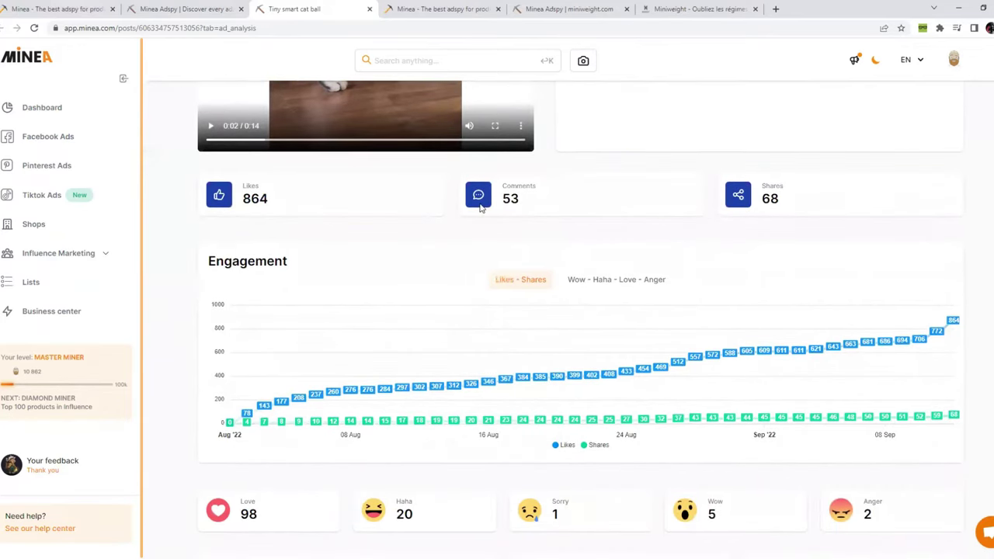
scroll(466, 315, down, 1)
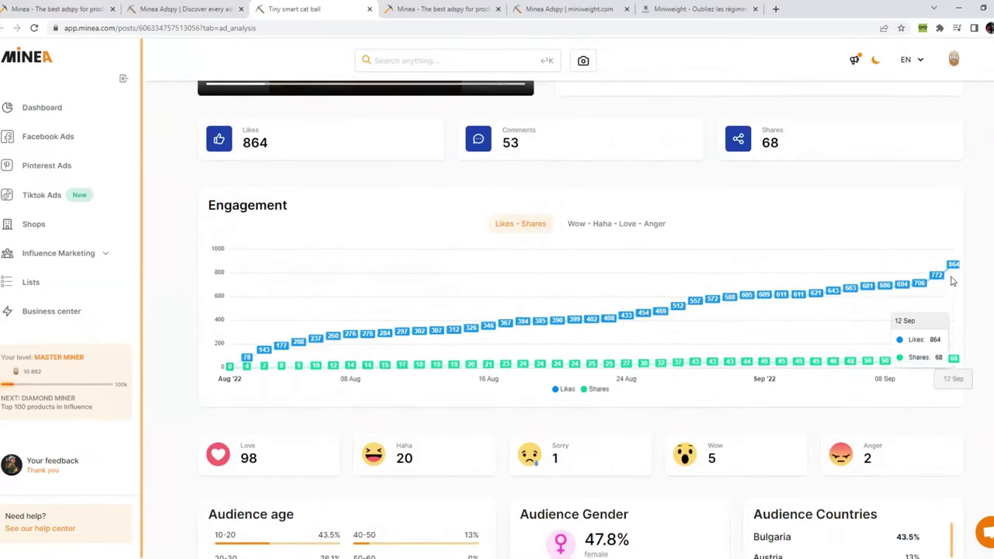
scroll(603, 355, down, 2)
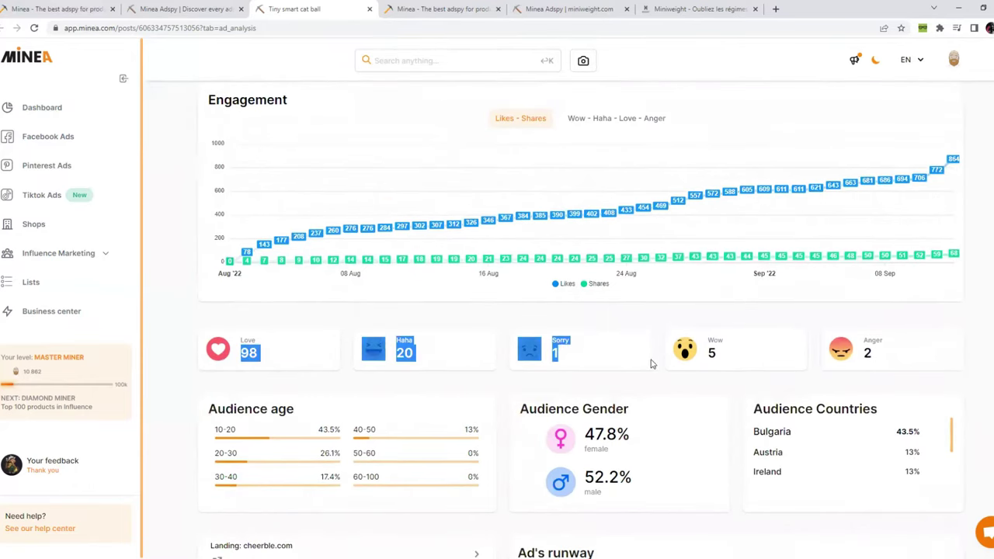
scroll(335, 336, up, 2)
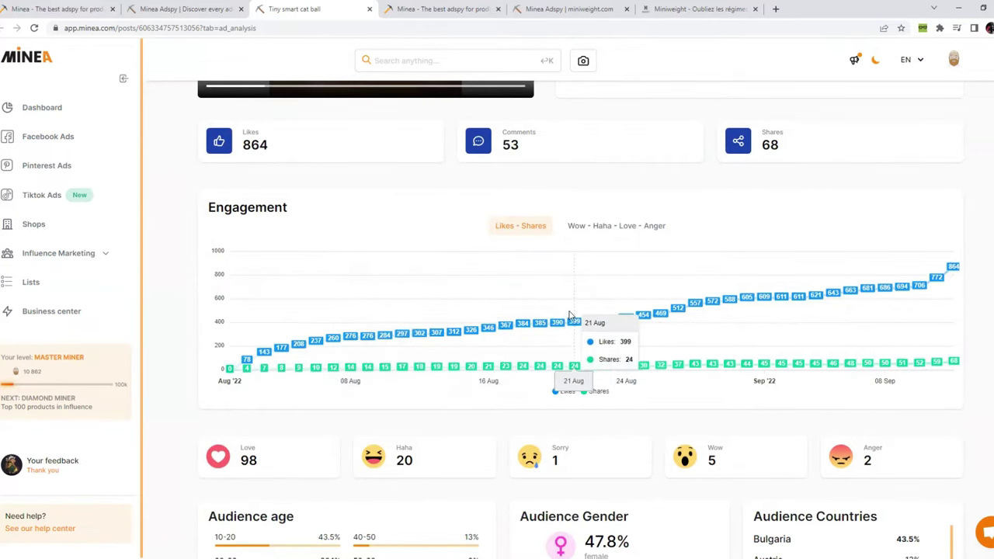
scroll(501, 340, down, 3)
drag(259, 353, 248, 354)
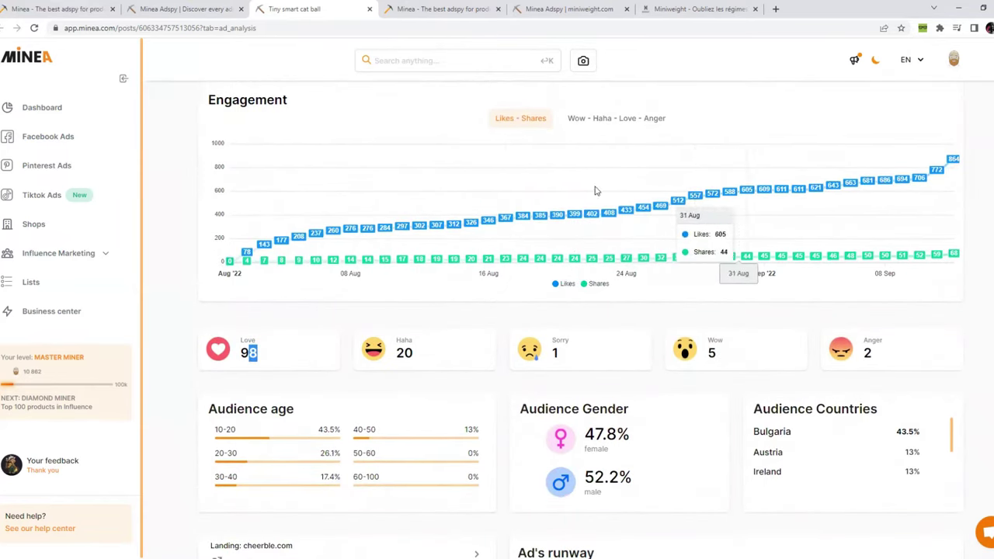
scroll(707, 210, up, 2)
scroll(716, 161, down, 4)
scroll(716, 160, down, 1)
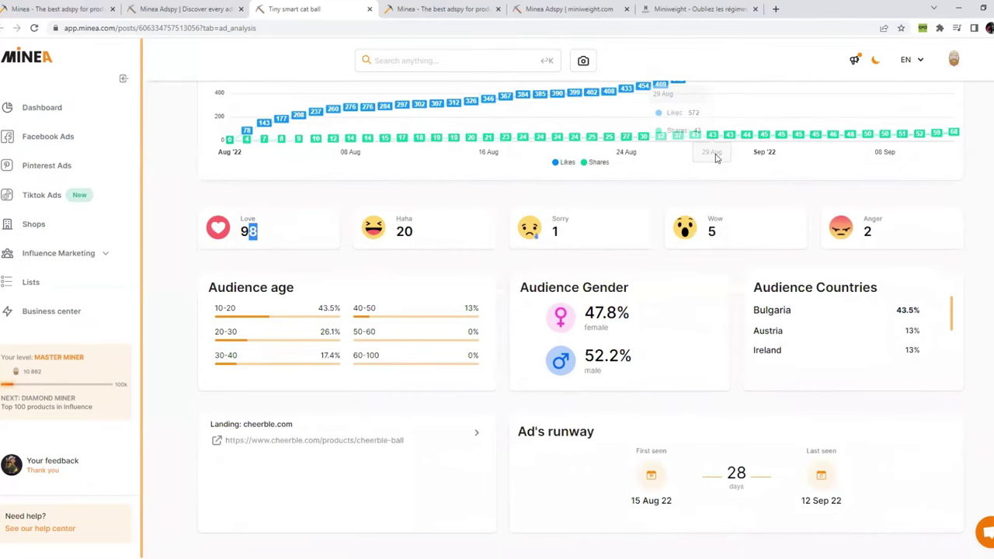
scroll(716, 158, down, 1)
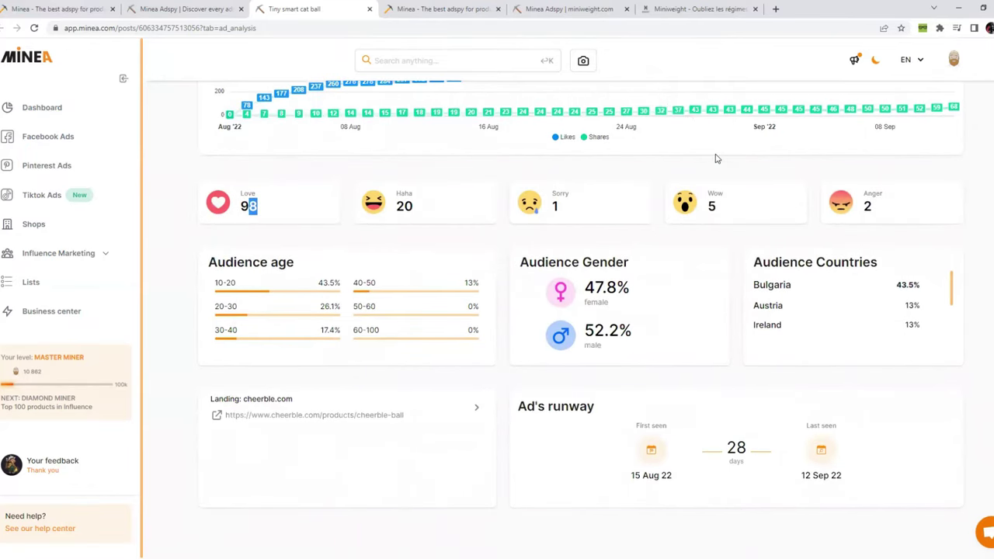
click(385, 217)
Step: Point out the Audience age brackets 10-20, 20-30, 30-40 and 40-50 with their percentages
drag(299, 268, 272, 266)
click(211, 264)
drag(211, 286, 237, 285)
click(208, 318)
drag(211, 332, 240, 332)
click(380, 312)
drag(213, 285, 241, 285)
click(219, 286)
click(243, 299)
drag(219, 286, 255, 304)
click(254, 304)
drag(381, 286, 351, 284)
click(376, 286)
drag(217, 286, 381, 315)
click(350, 274)
Step: Point out the Audience Gender split: 47.8% female and 52.2% male
drag(511, 266, 637, 264)
click(637, 277)
drag(587, 287, 632, 289)
click(611, 301)
drag(585, 326, 638, 350)
click(636, 349)
drag(653, 344, 579, 332)
click(695, 347)
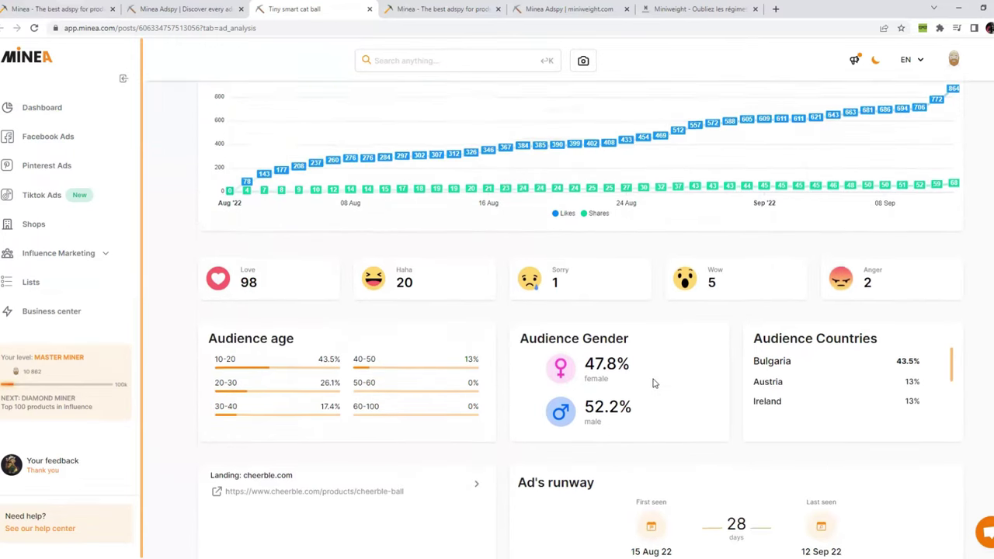